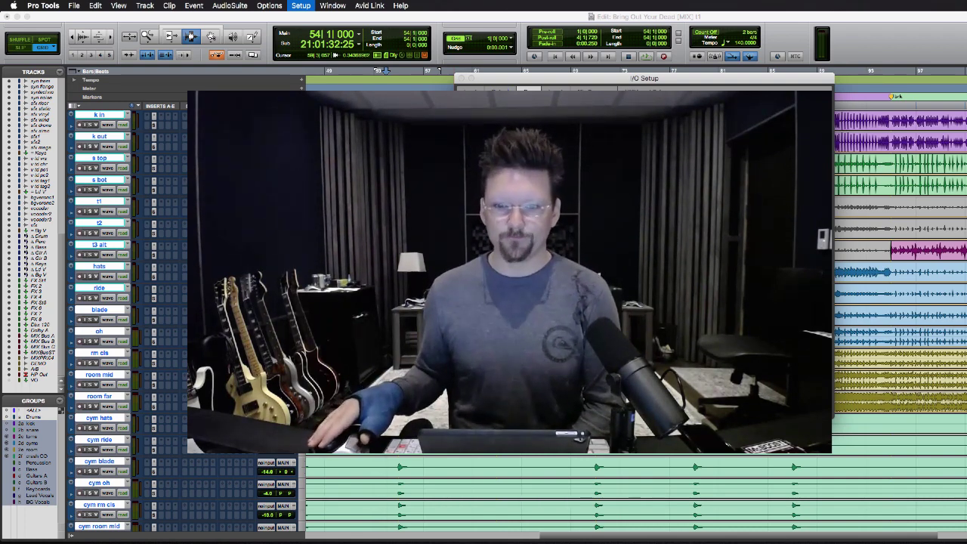
Close the I/O Setup window, reopen it from the Setup menu and nudge it left
key("Return")
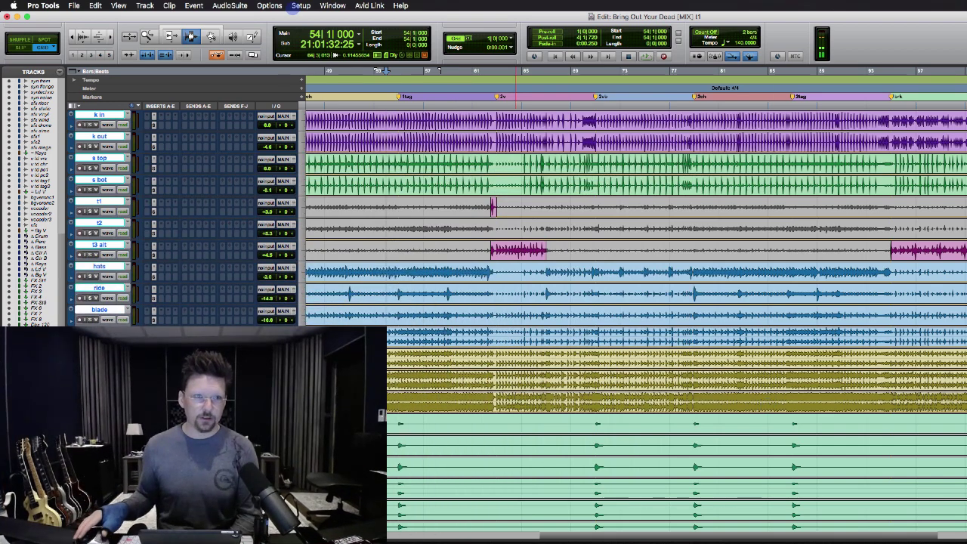
left_click(299, 5)
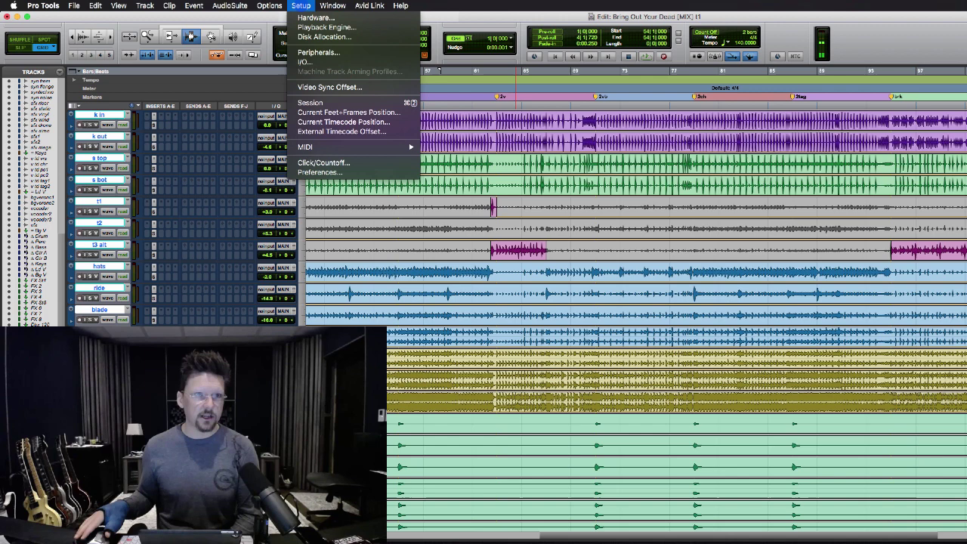
left_click(305, 62)
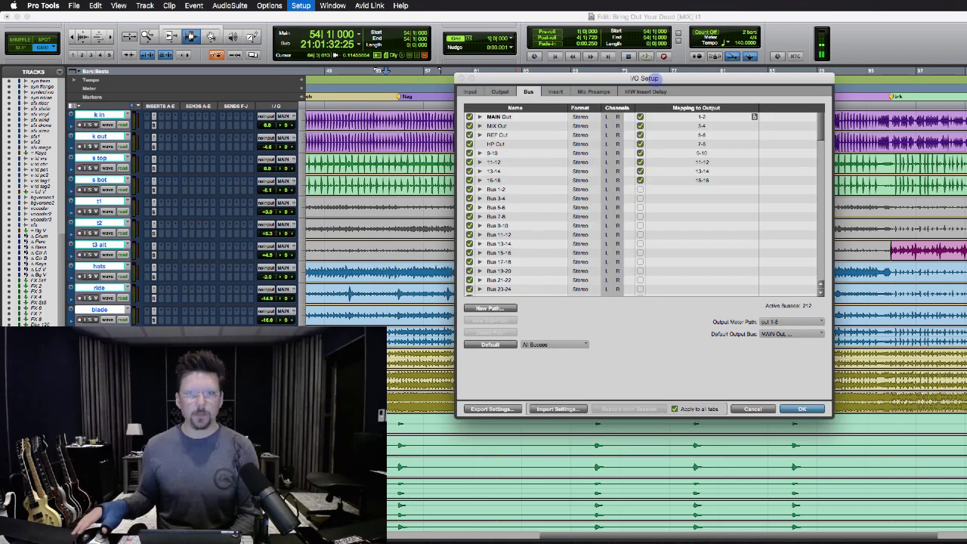
left_click_drag(651, 78, 683, 75)
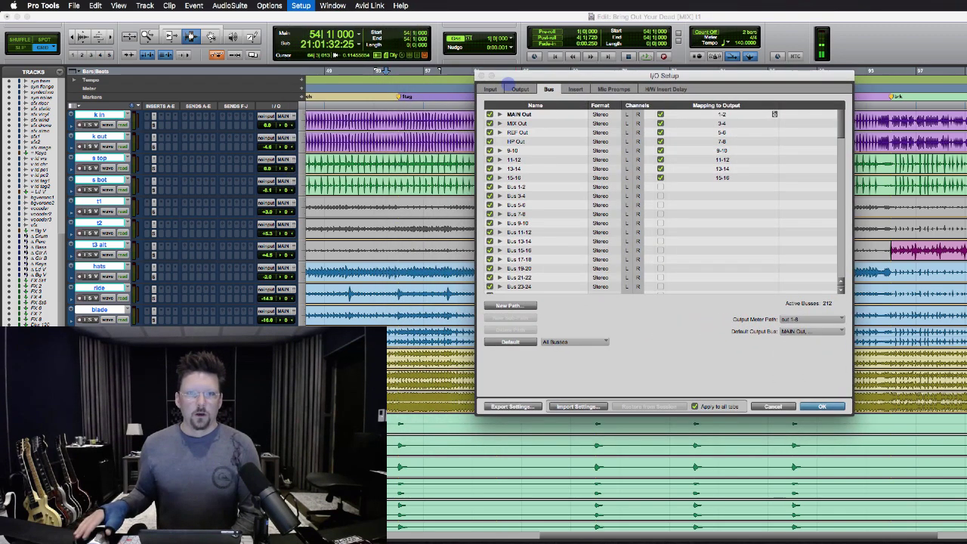
Browse the Bus, Insert, Mic Preamps and H/W Insert Delay pages, ending on Input
left_click(490, 89)
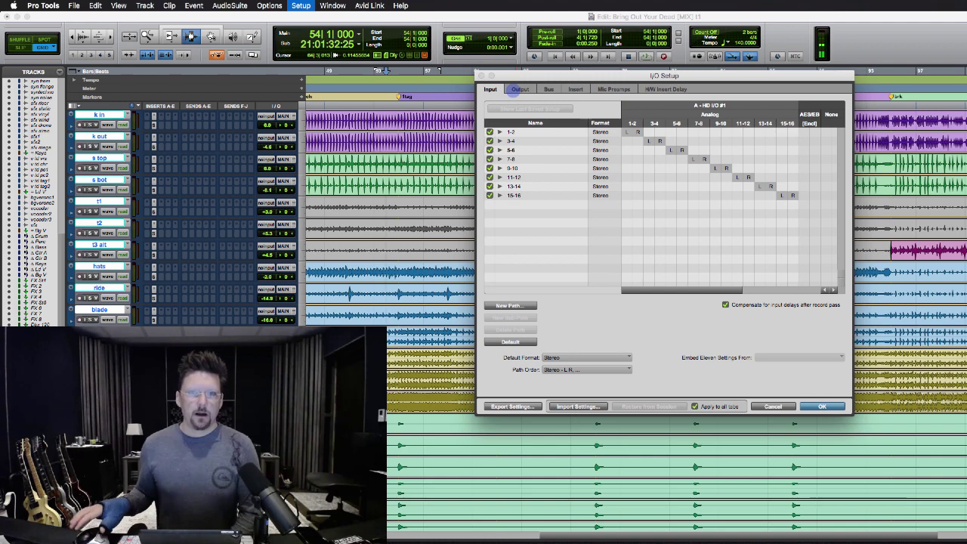
left_click(548, 89)
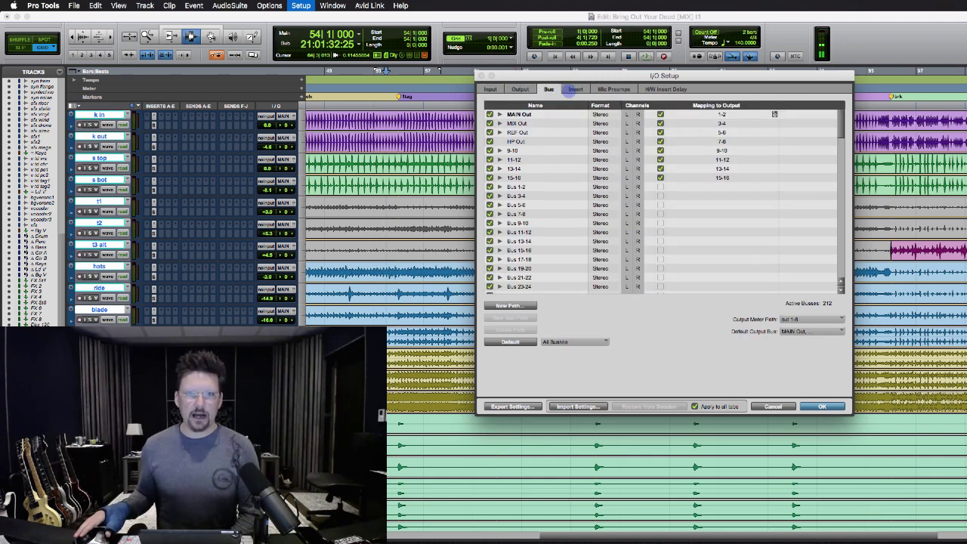
left_click(572, 89)
left_click(608, 89)
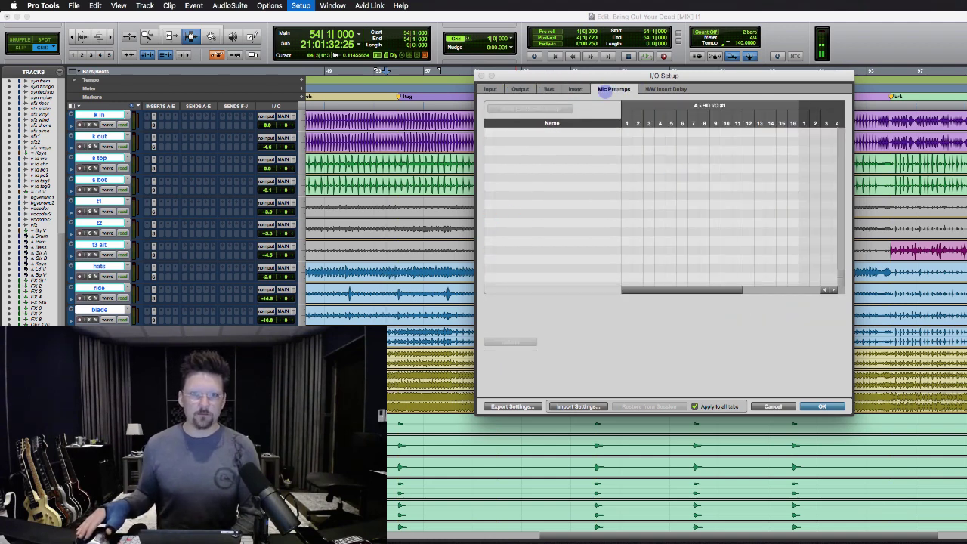
left_click(657, 89)
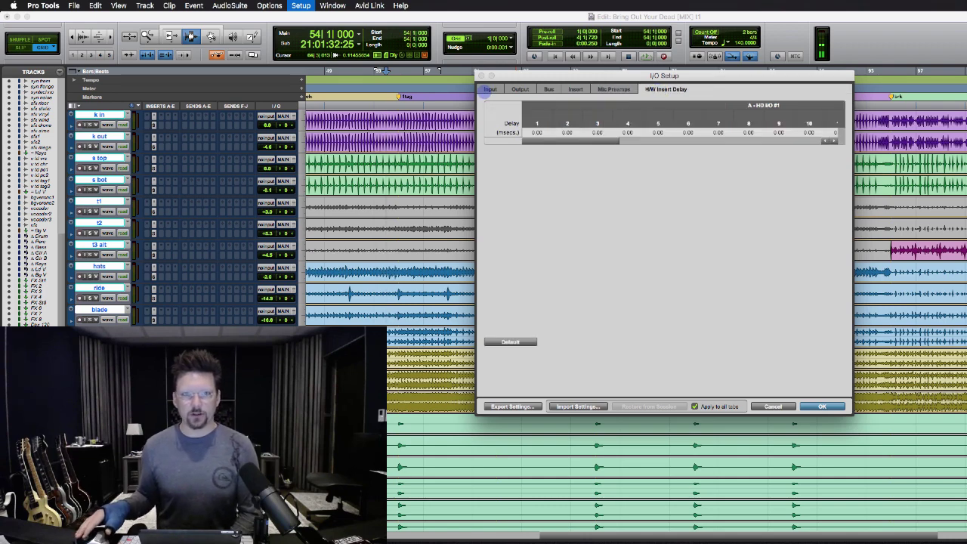
left_click(489, 89)
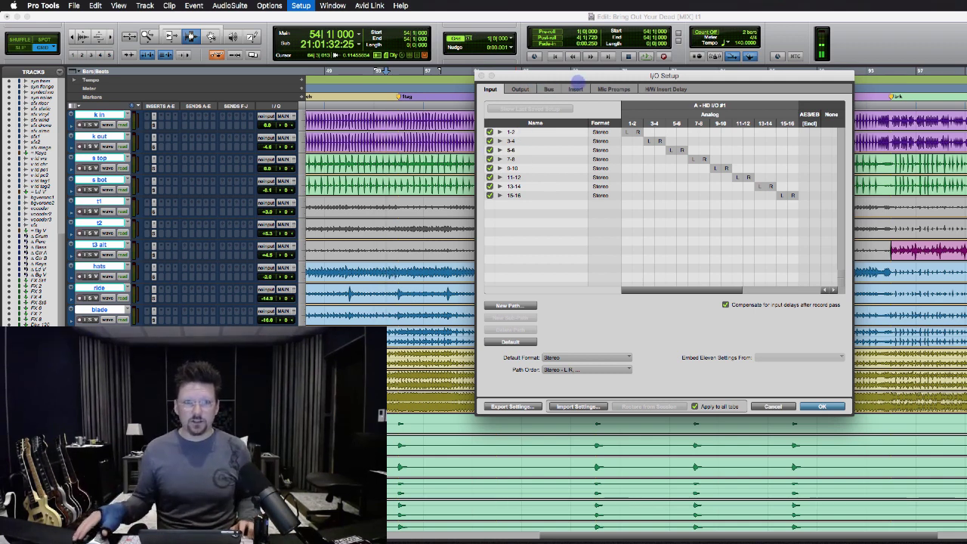
Replace all insert paths with default stereo inserts A 1-2 through B 15-16, then return to Input
left_click(575, 89)
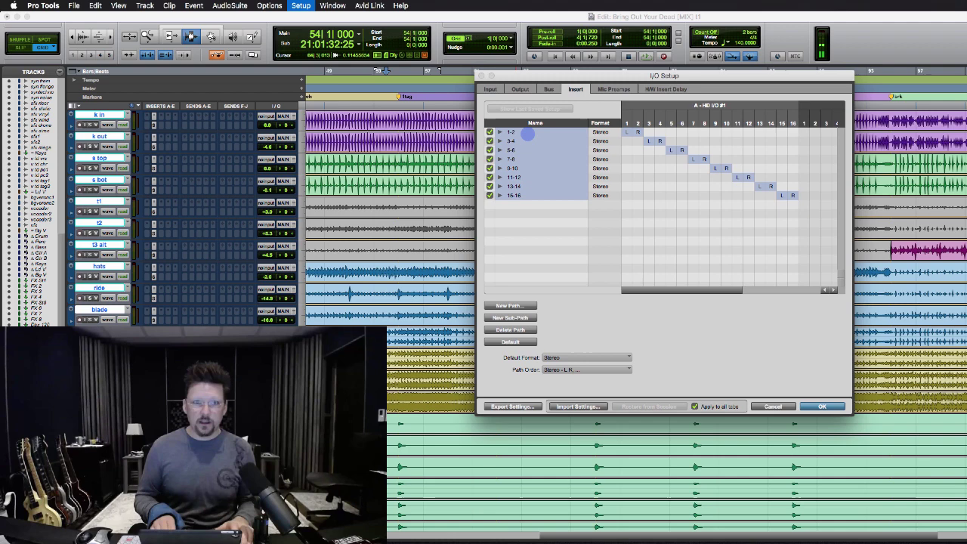
key("Delete")
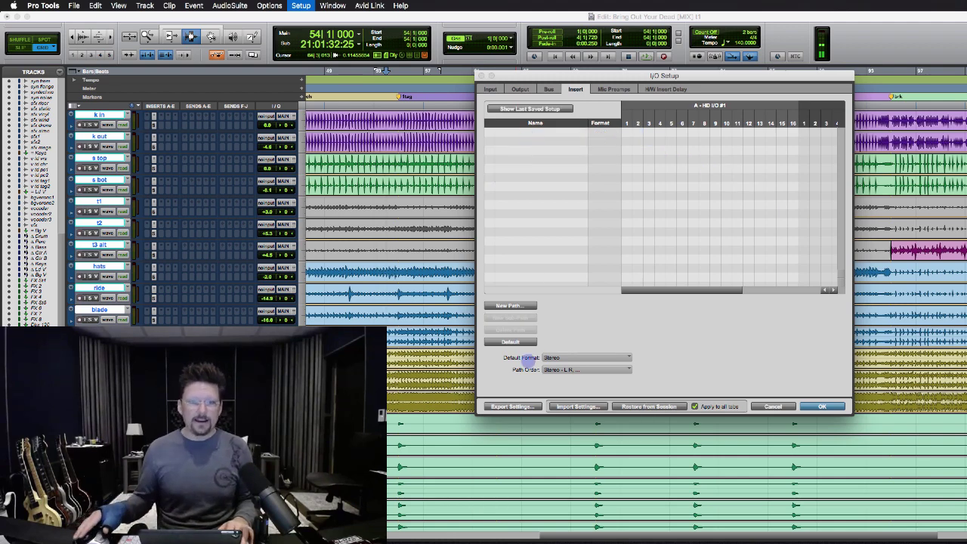
left_click(514, 340)
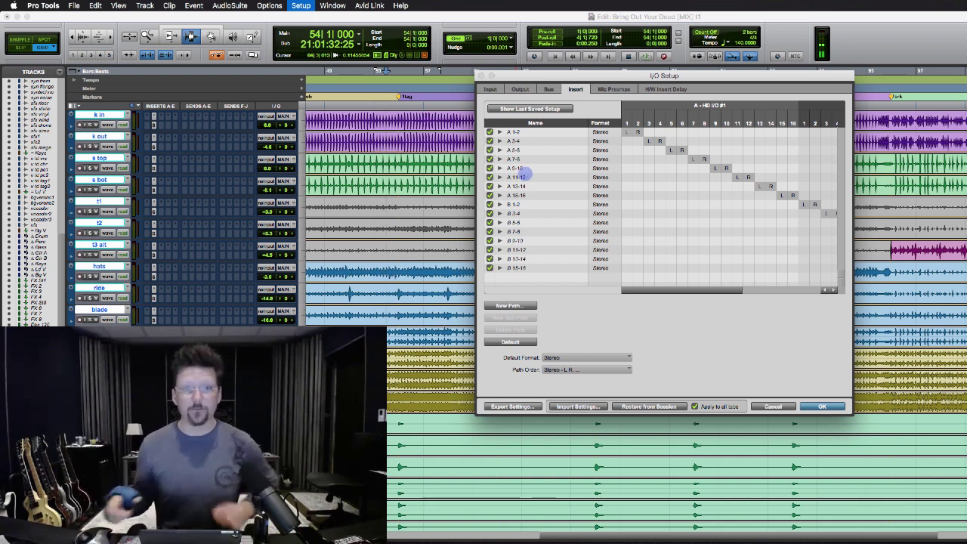
left_click(490, 89)
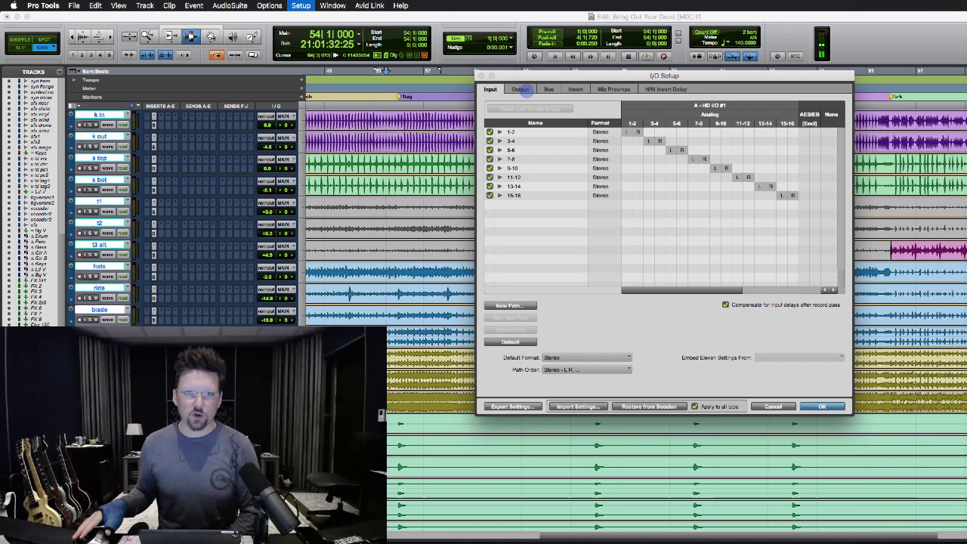
Review the Bus, Insert and Mic Preamps pages, settling on output paths 1-2 through 15-16
left_click(520, 89)
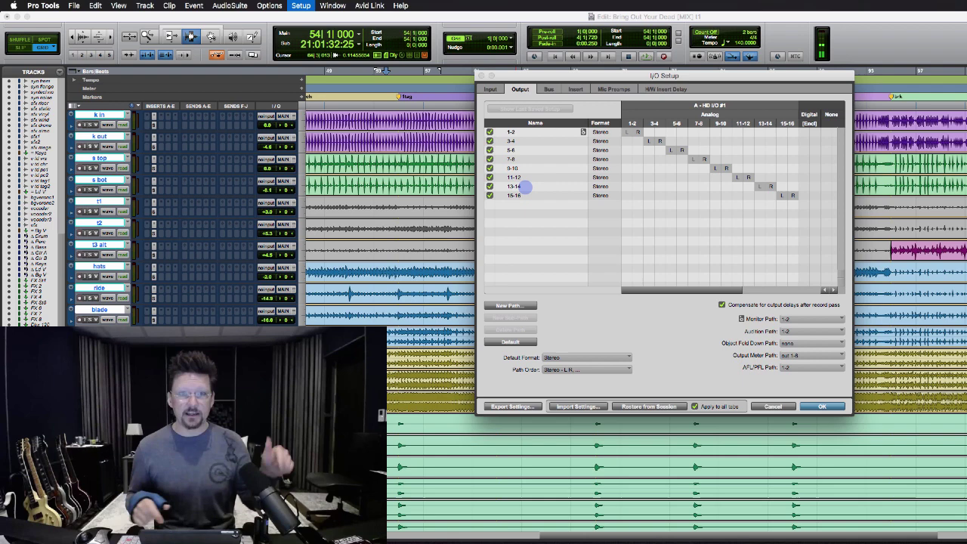
left_click(551, 90)
left_click(574, 89)
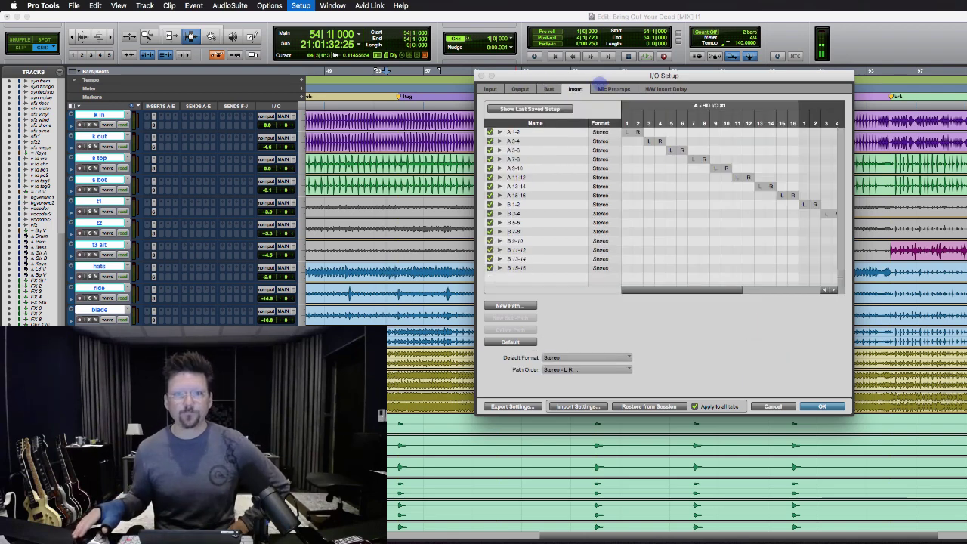
left_click(613, 89)
left_click(490, 89)
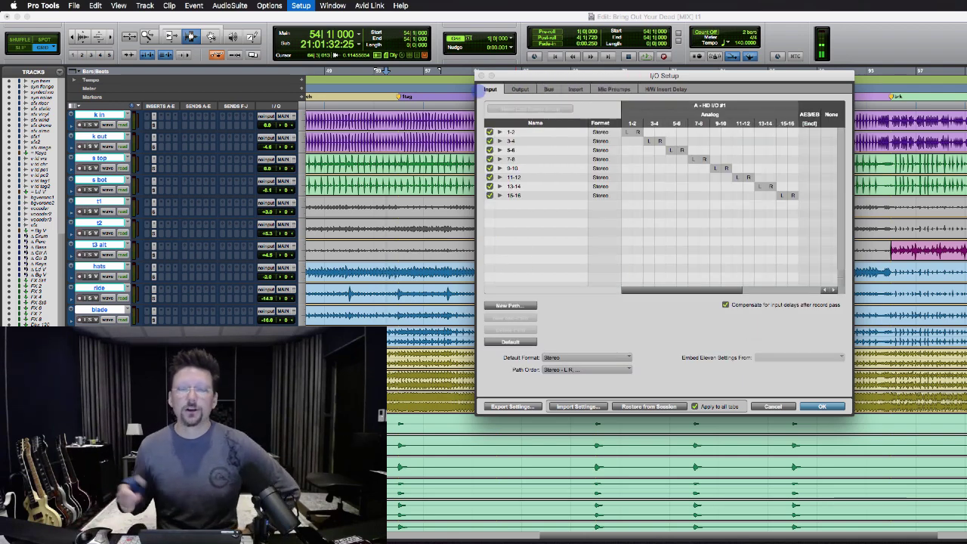
left_click(519, 89)
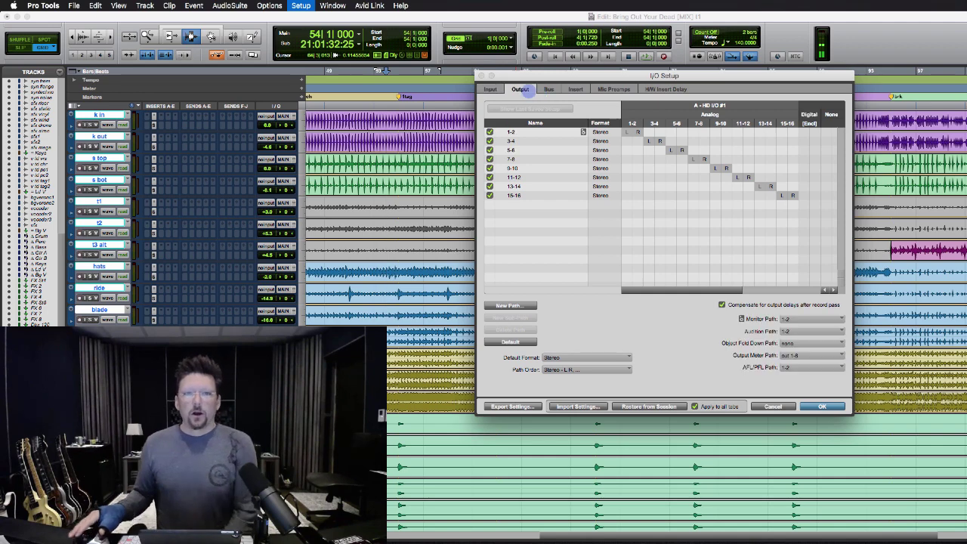
left_click(490, 89)
left_click(519, 89)
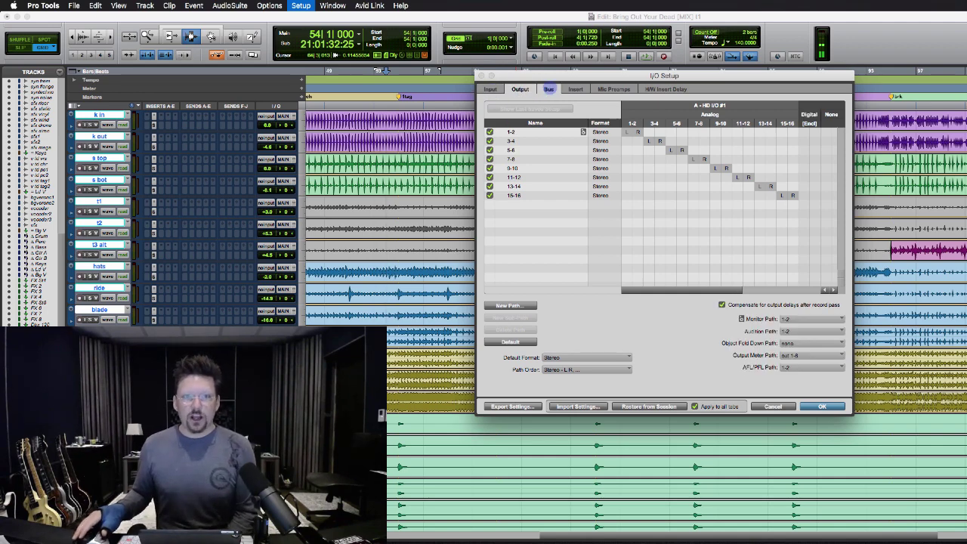
Scroll the Bus page to check MAIN, MIX, REF and HP Out map to outputs 1-2 through 7-8
left_click(548, 89)
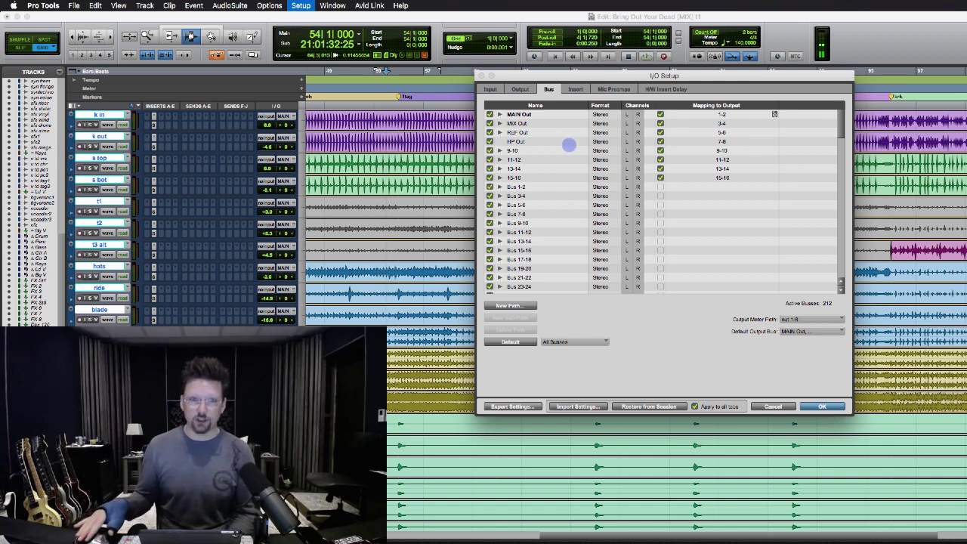
left_click(548, 89)
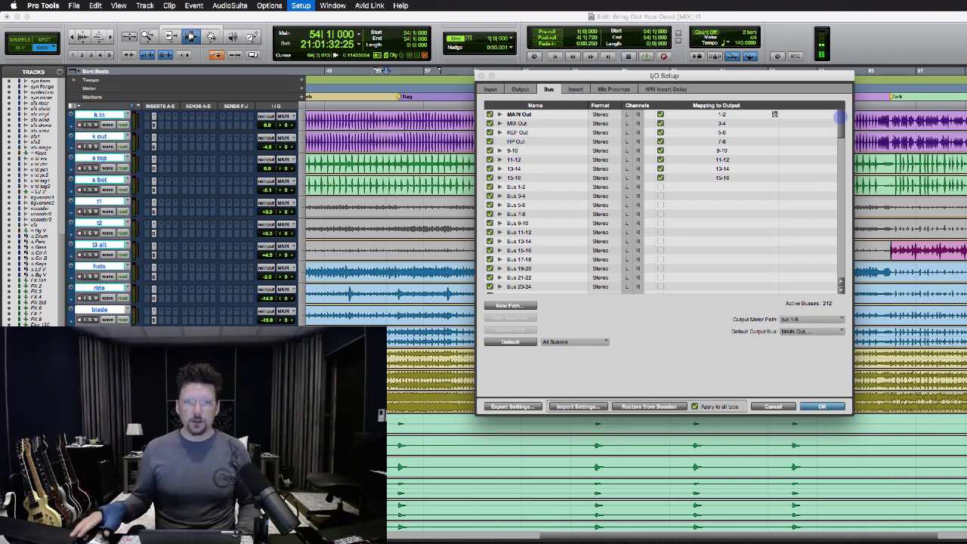
left_click_drag(839, 118, 823, 94)
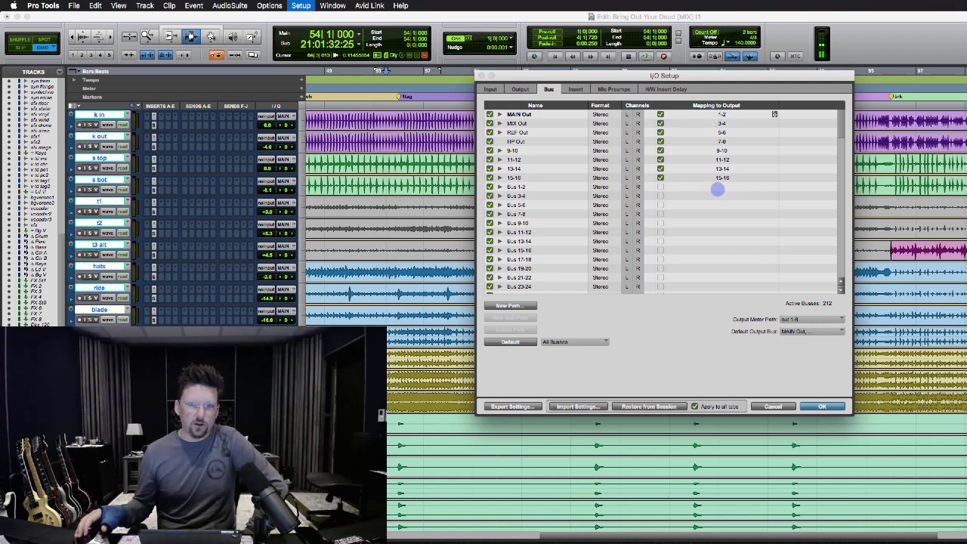
left_click(519, 89)
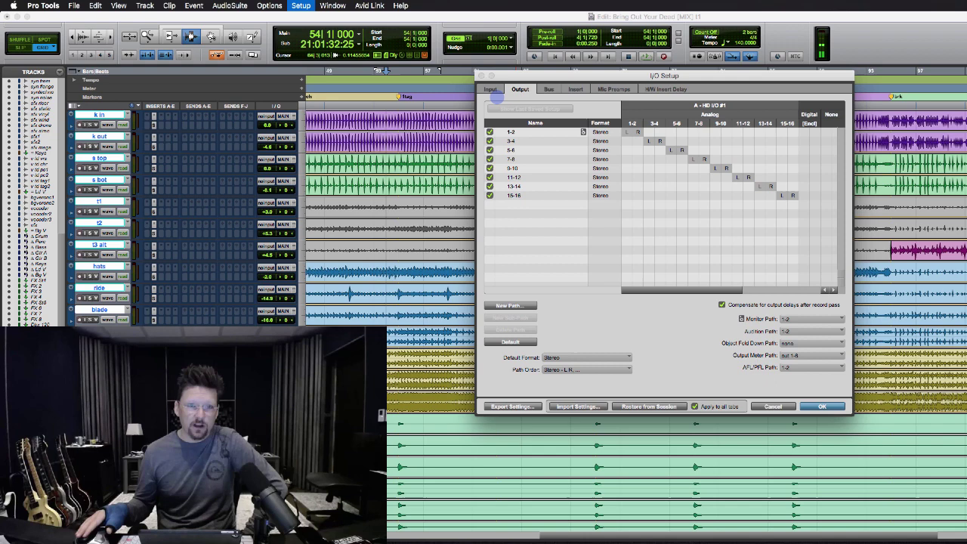
left_click(542, 89)
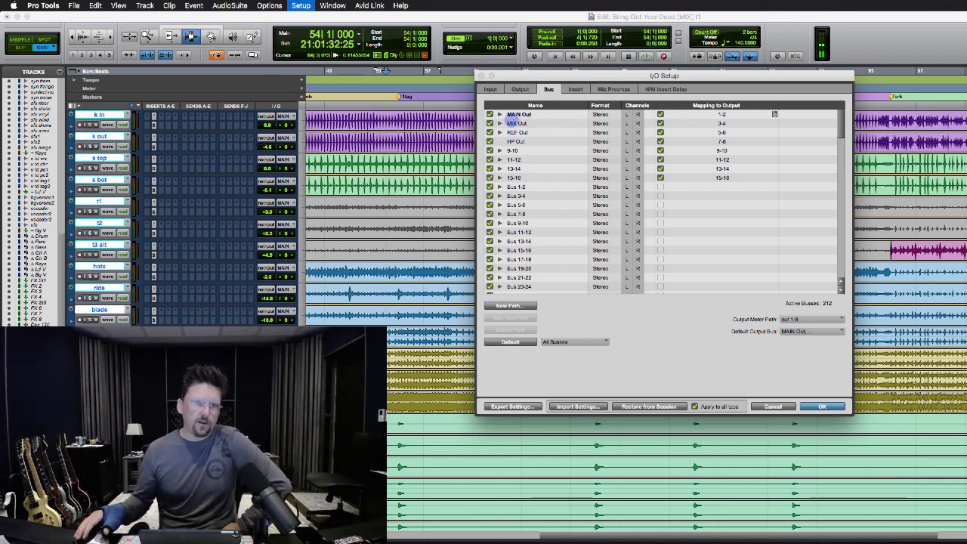
Map the MIX Out and REF Out buses to hardware output 1-2, keeping MAIN Out's name
double_click(519, 114)
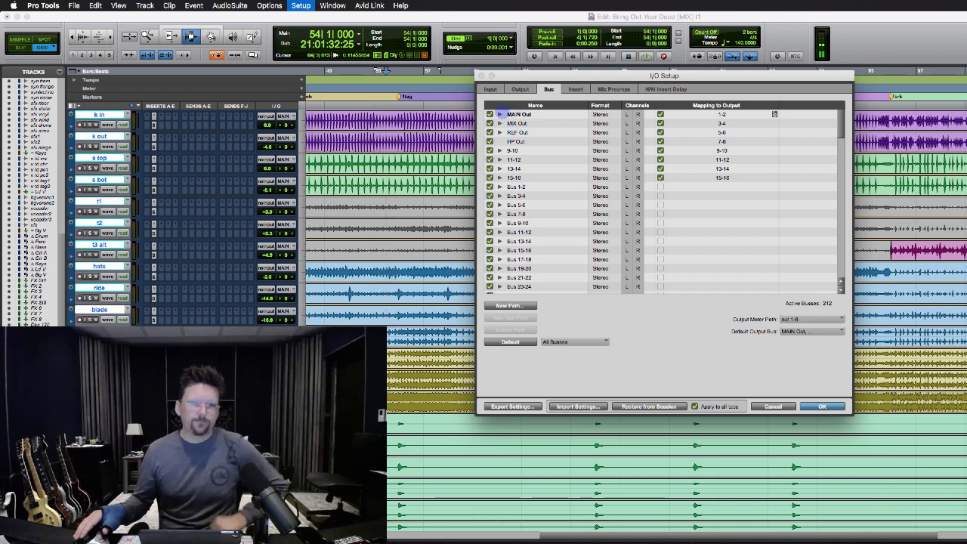
key("Tab")
key("Tab")
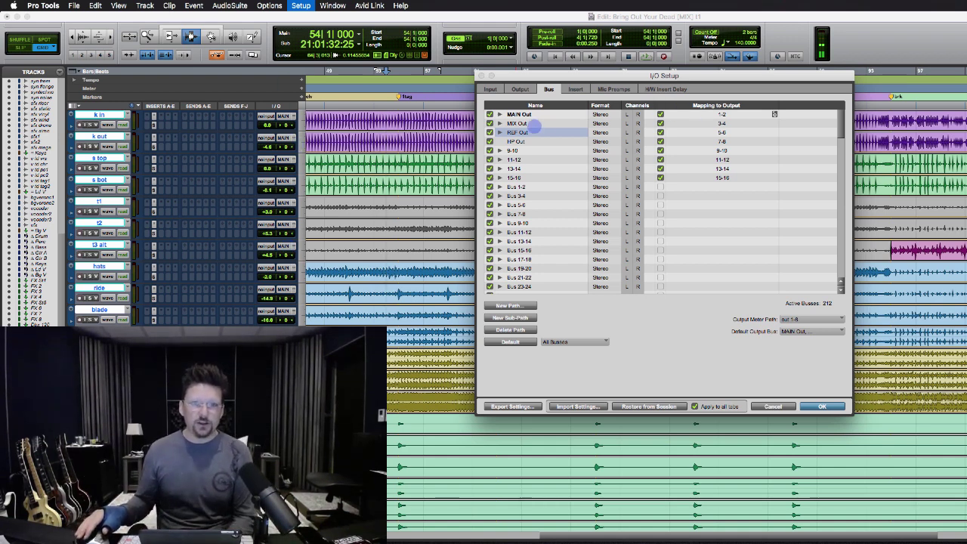
left_click(533, 124)
left_click(719, 123)
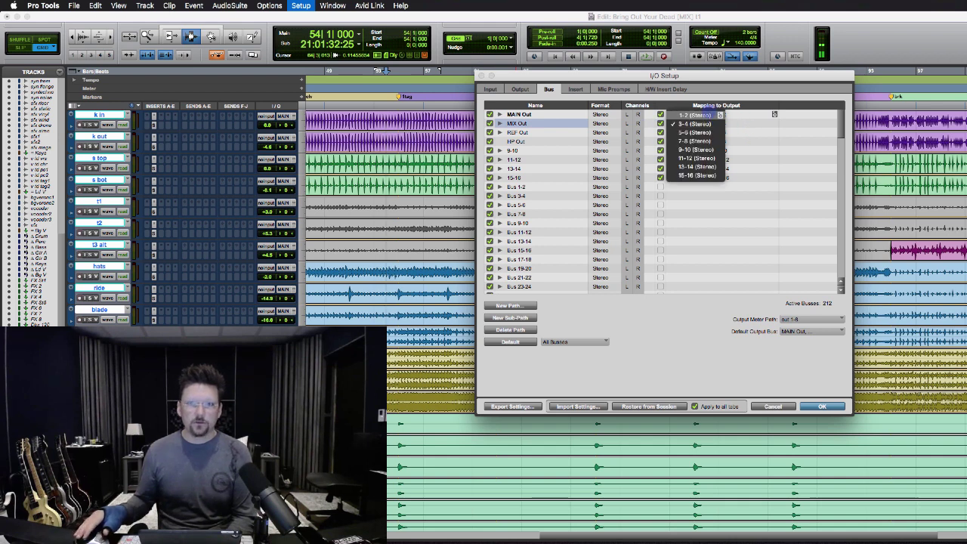
left_click(699, 115)
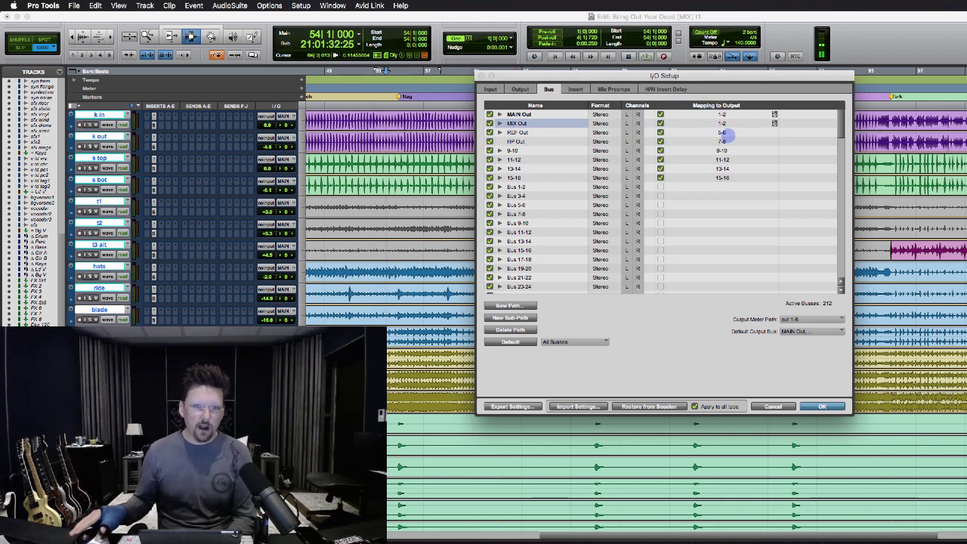
left_click(723, 133)
left_click(718, 114)
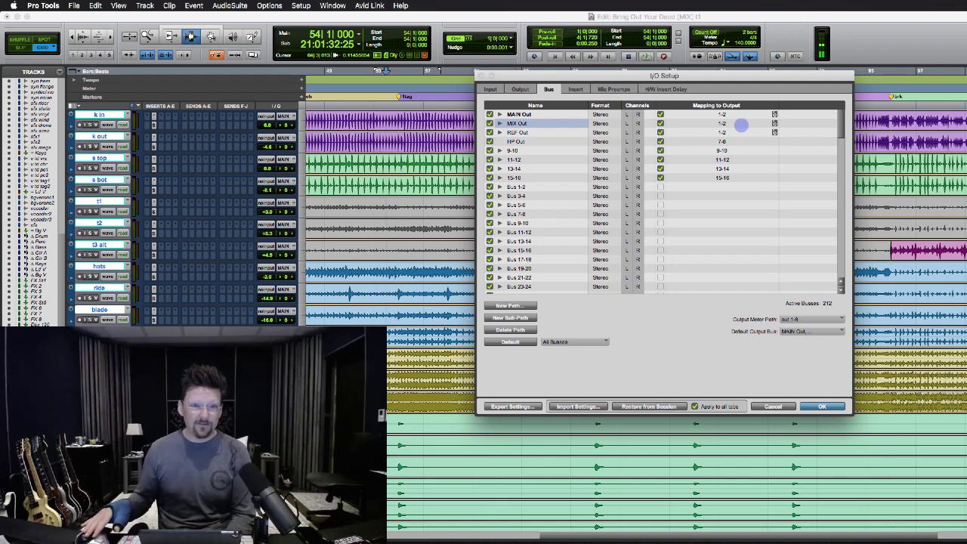
left_click(522, 89)
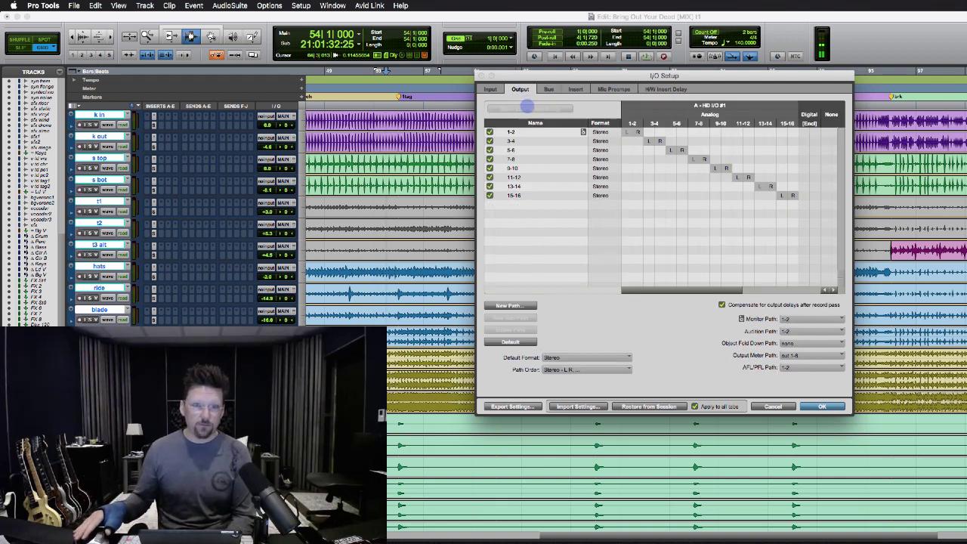
left_click(548, 89)
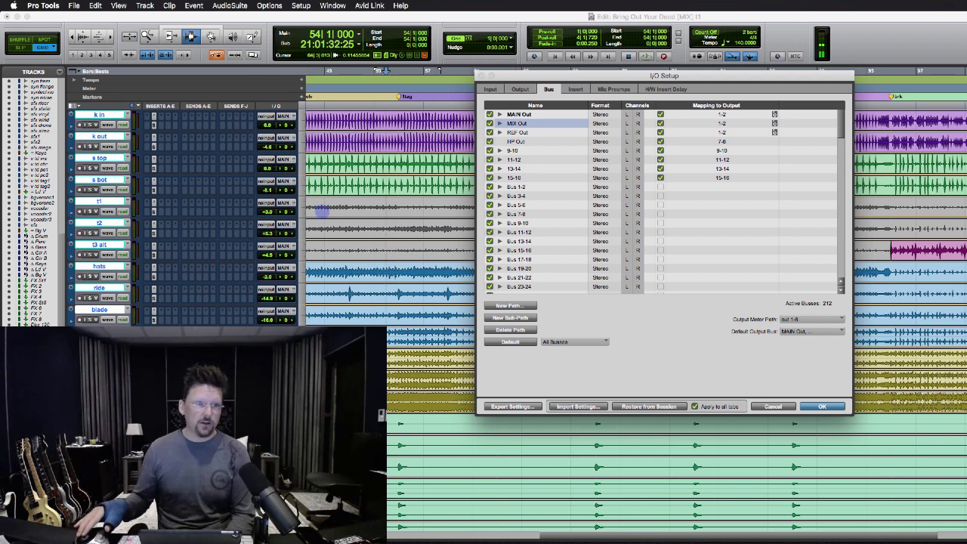
Map HP Out and the 9-10, 11-12, 13-14 and 15-16 buses to output 1-2
left_click(722, 141)
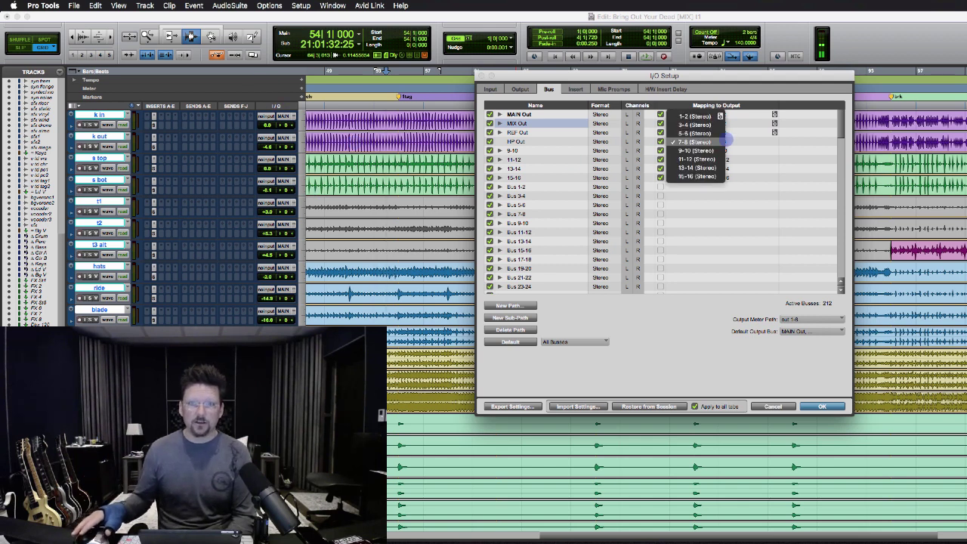
left_click(725, 141)
left_click(723, 151)
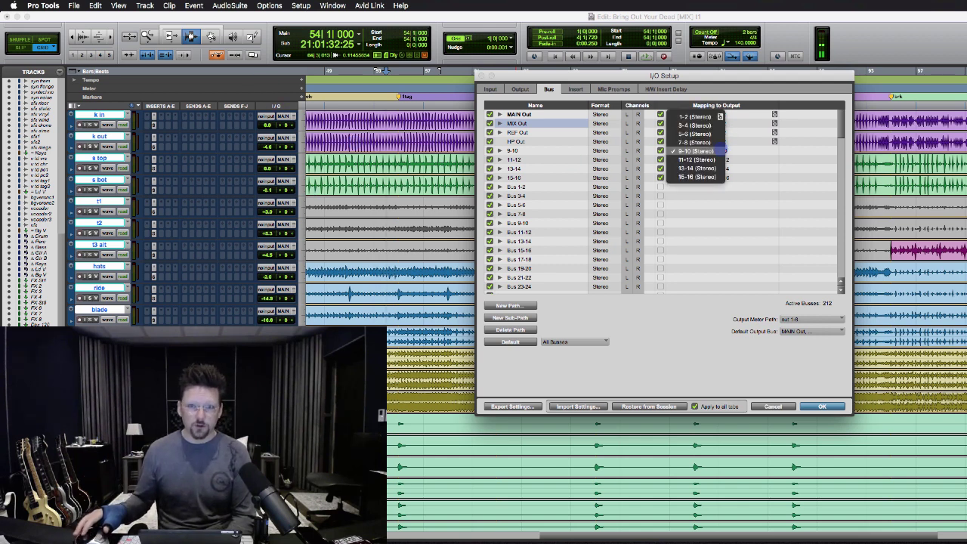
left_click(717, 148)
left_click(730, 160)
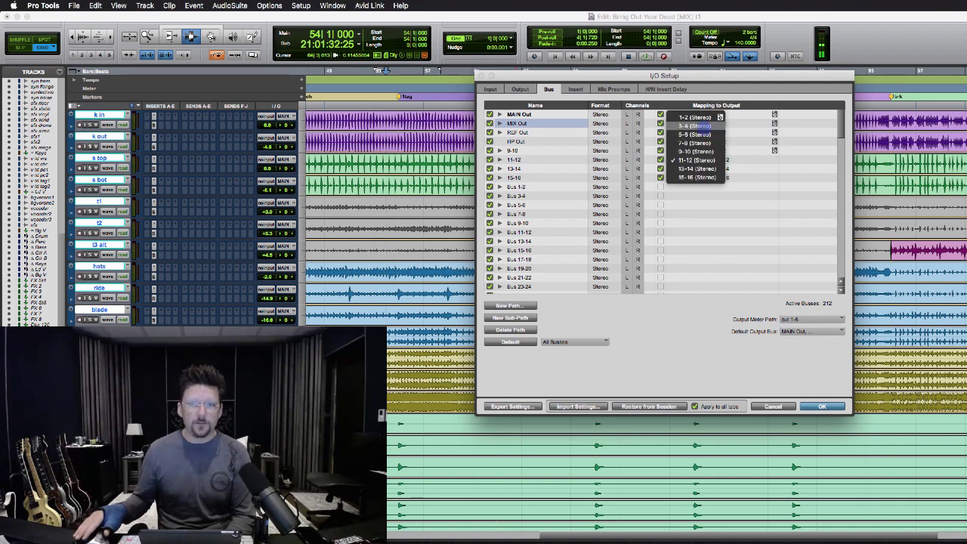
left_click(694, 117, "alt")
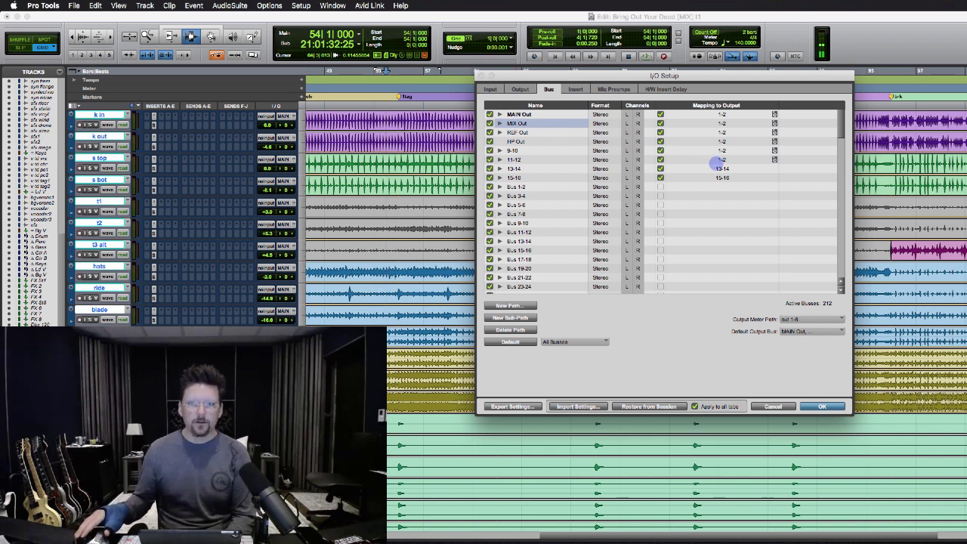
left_click(716, 167)
left_click(692, 118)
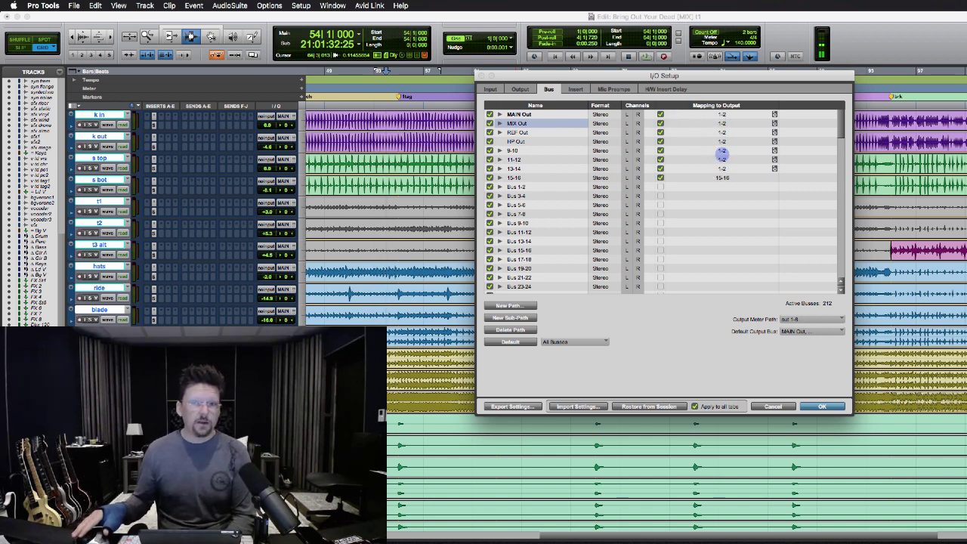
left_click(709, 177)
left_click(700, 118)
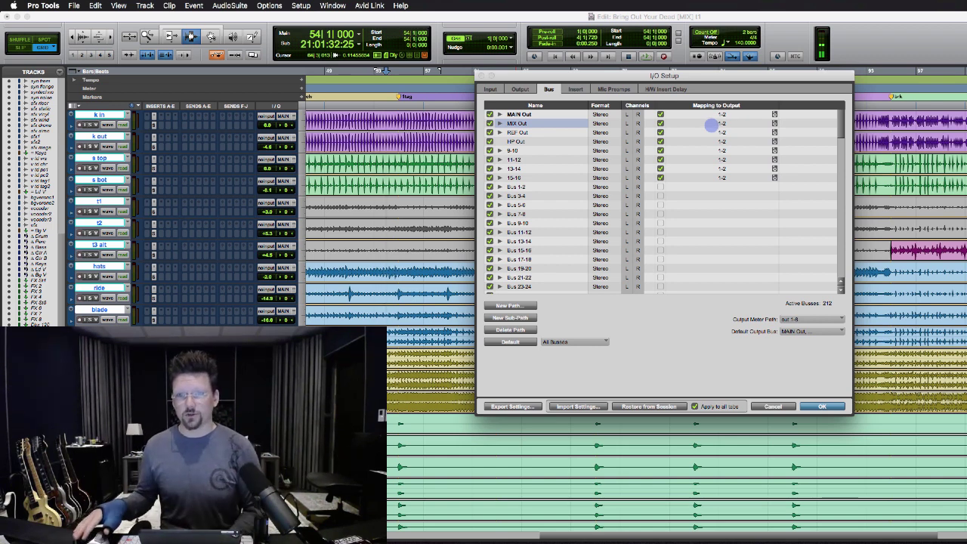
Route MIX Out to output 3-4, REF Out to 5-6 and HP Out to 7-8
left_click(710, 125)
left_click(714, 134)
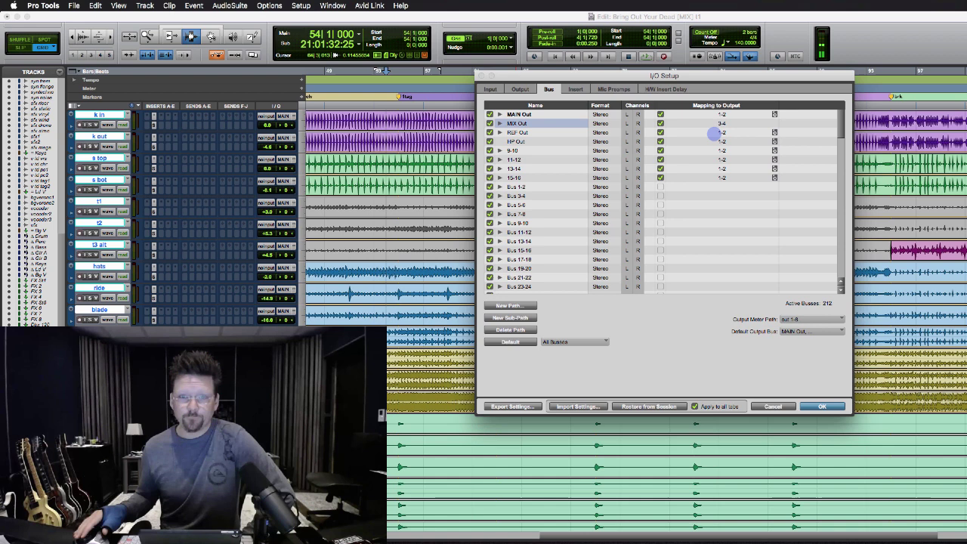
left_click(714, 133)
left_click(711, 152)
left_click(720, 143)
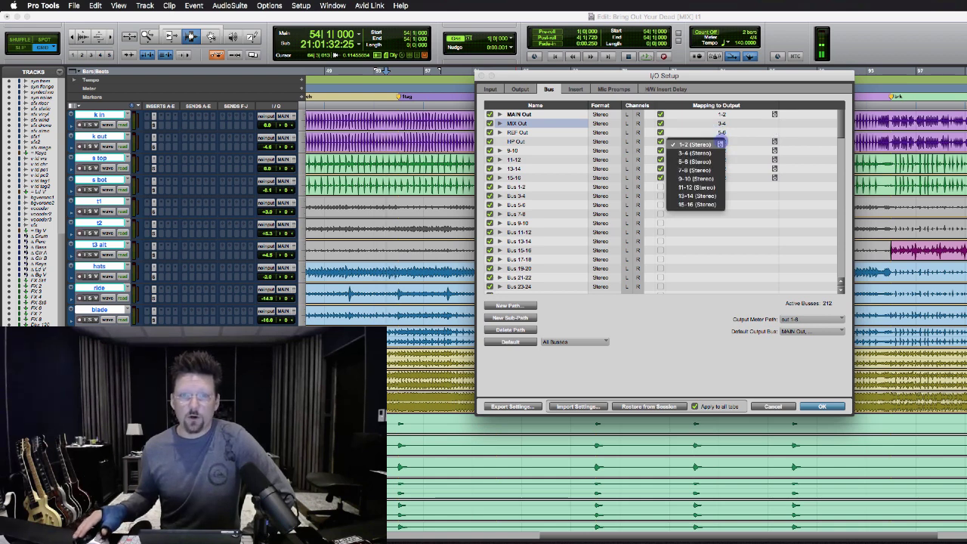
left_click(706, 170)
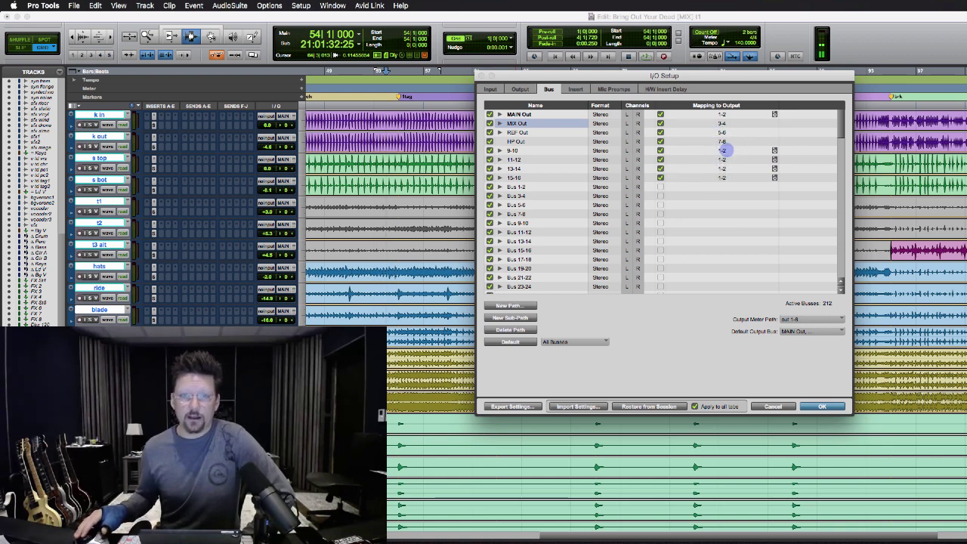
Route the 9-10, 11-12, 13-14 and 15-16 buses to their matching output pairs
left_click(721, 151)
left_click(709, 179)
left_click(720, 160)
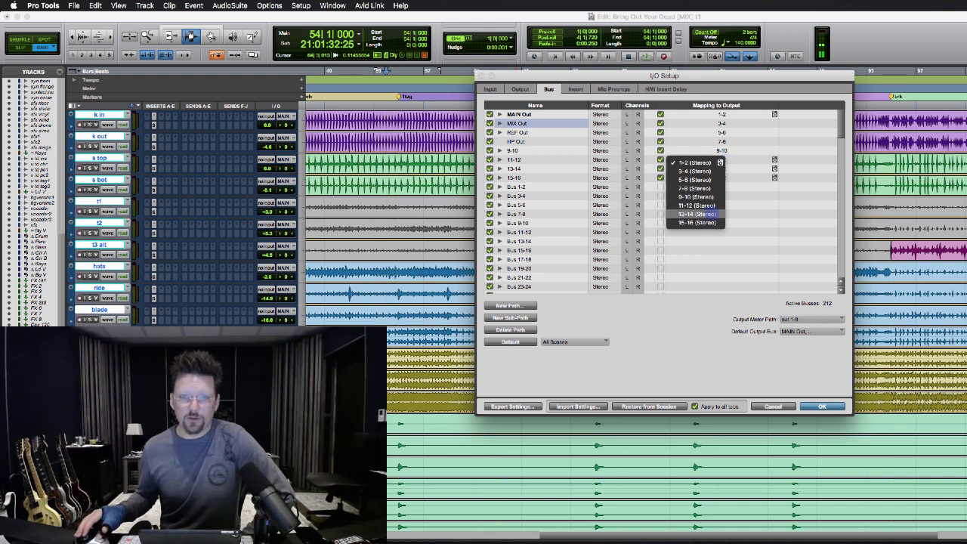
left_click(706, 205)
left_click(719, 171)
left_click(699, 231)
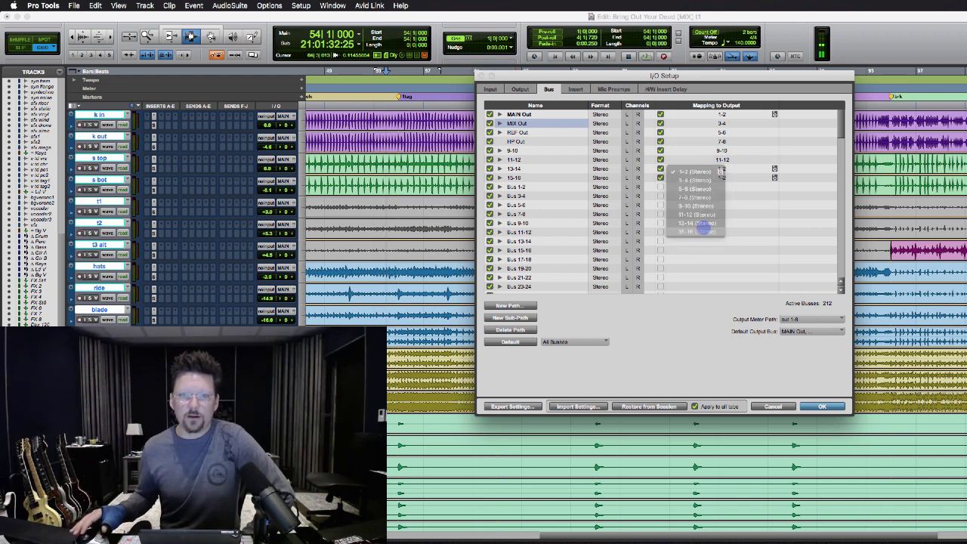
left_click(721, 176)
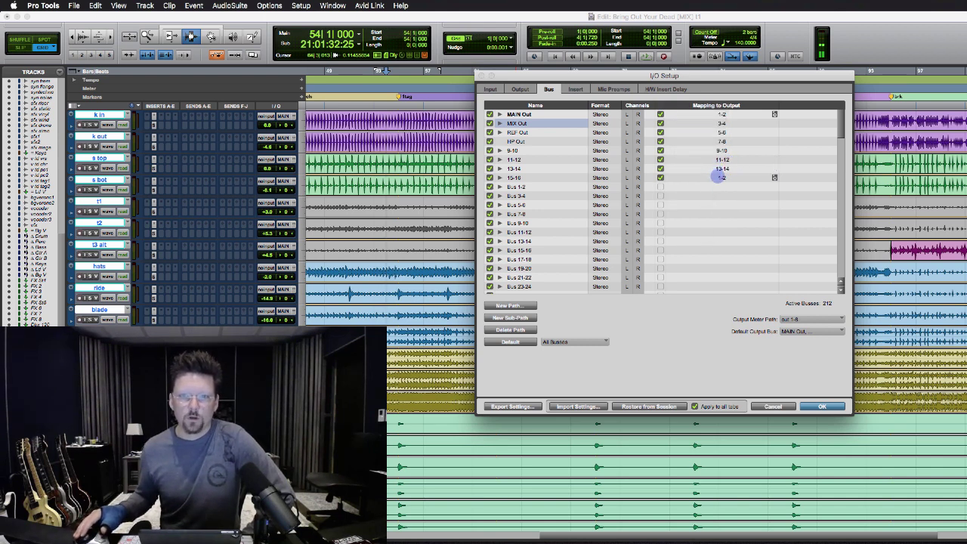
left_click(720, 178)
left_click(710, 241)
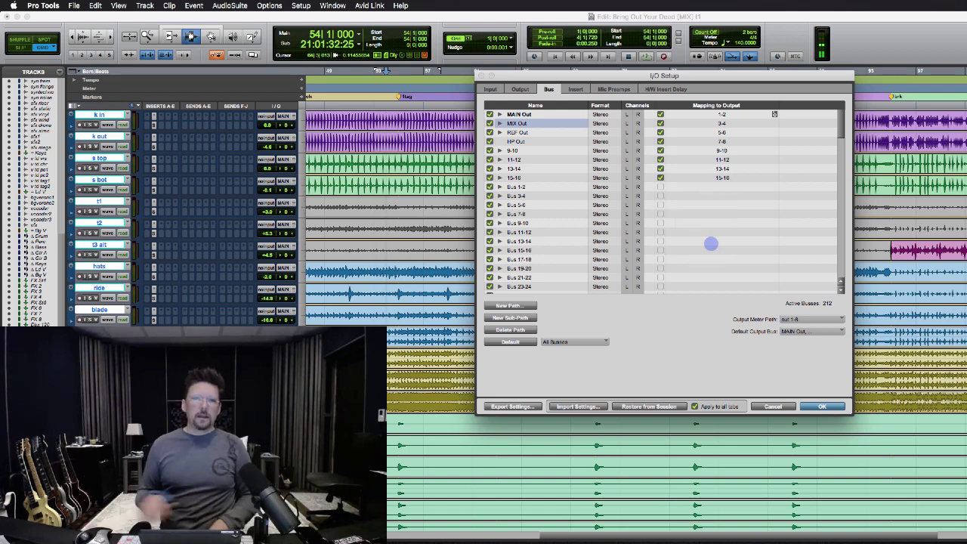
double_click(518, 114)
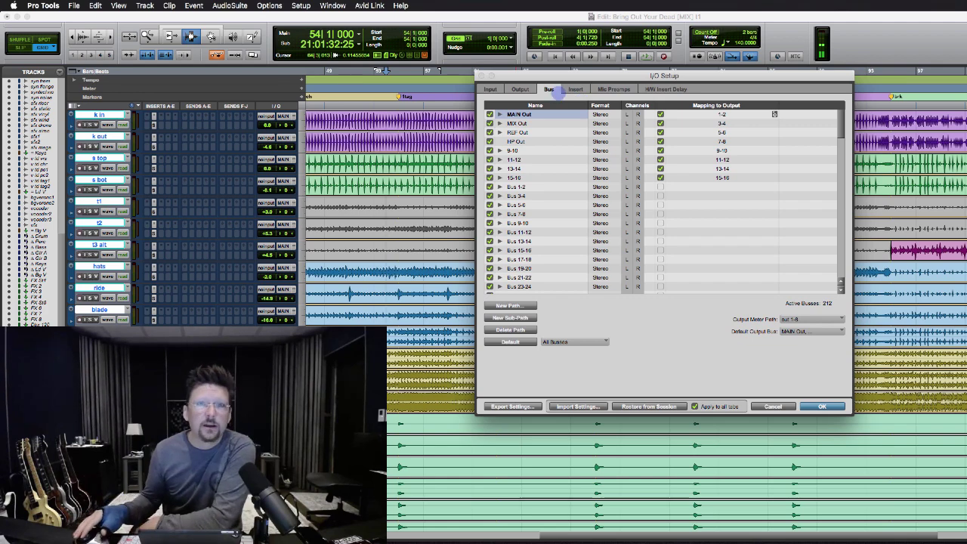
left_click(520, 89)
left_click(548, 89)
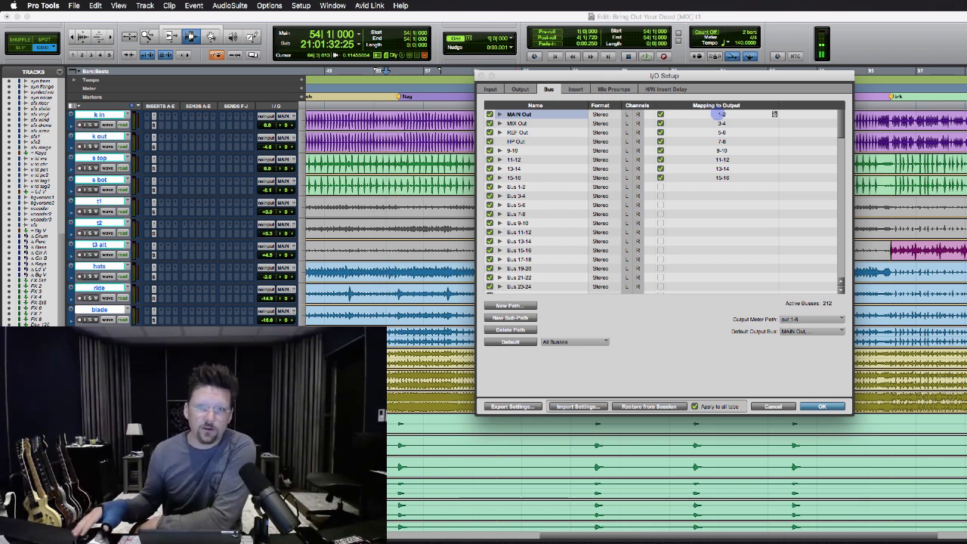
left_click(721, 114)
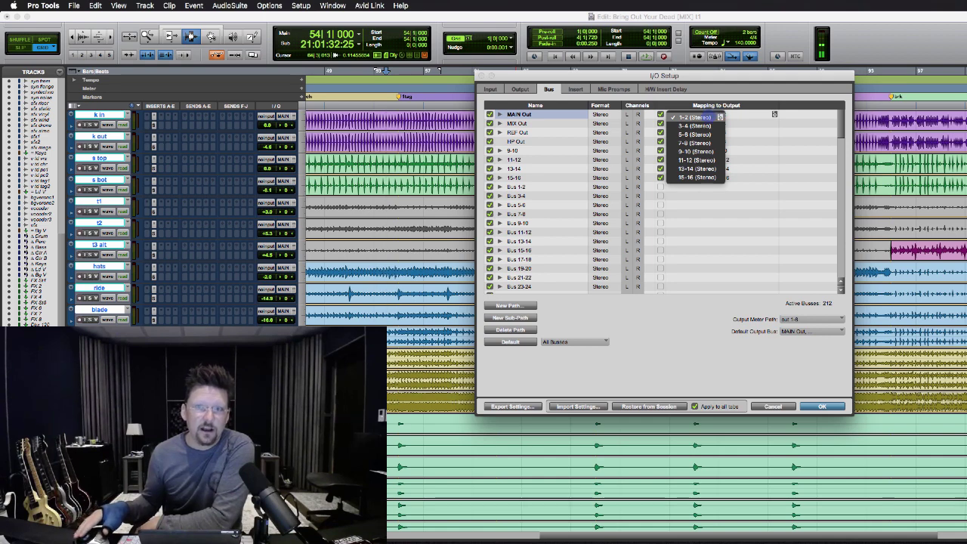
left_click(707, 117)
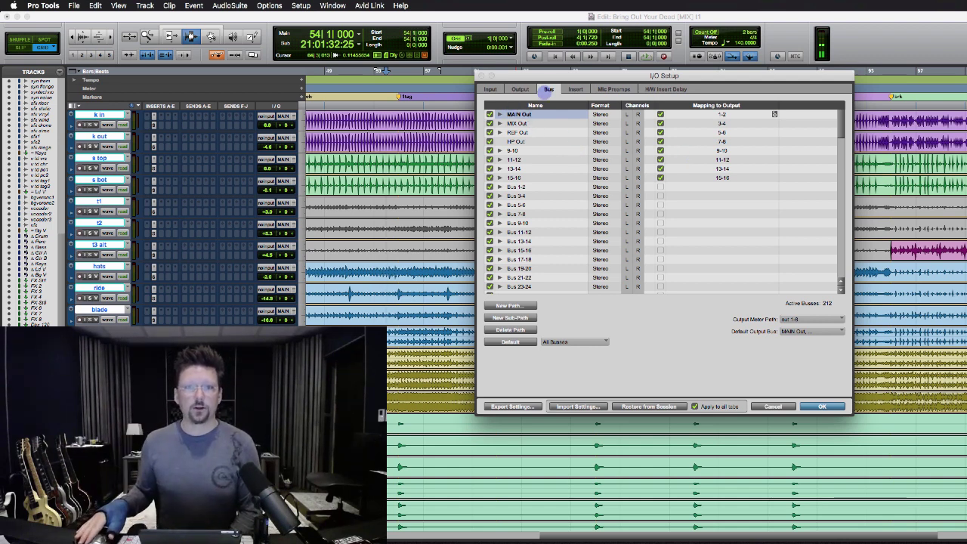
left_click(490, 89)
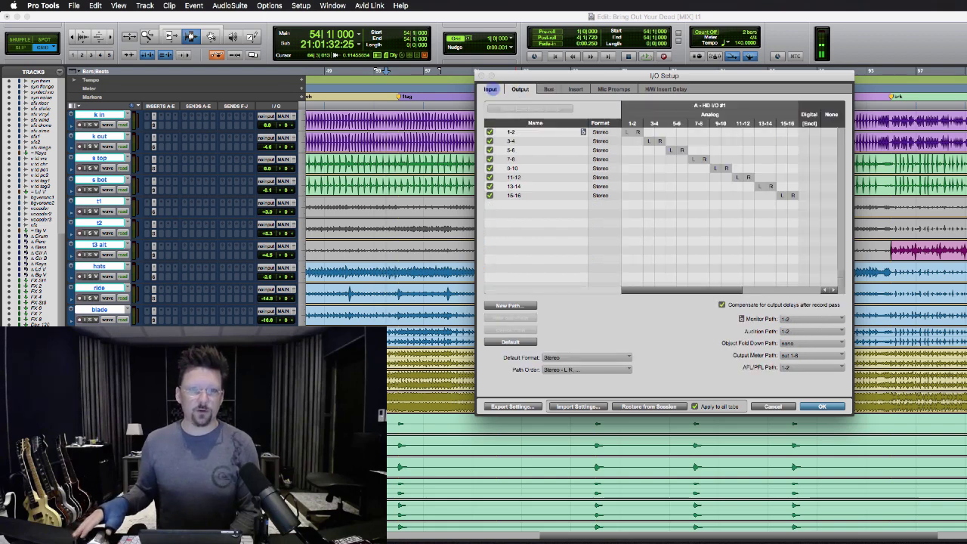
left_click(545, 88)
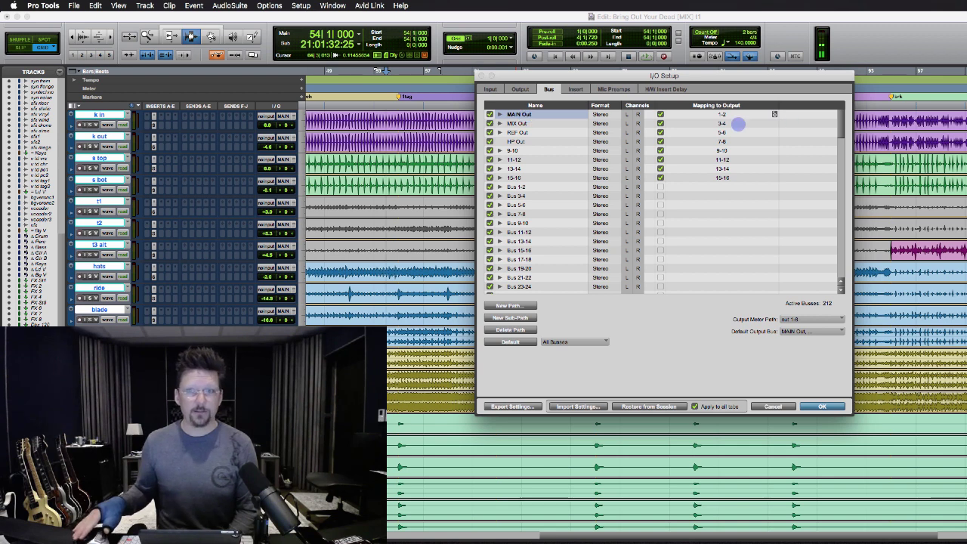
left_click(721, 115)
left_click(693, 118)
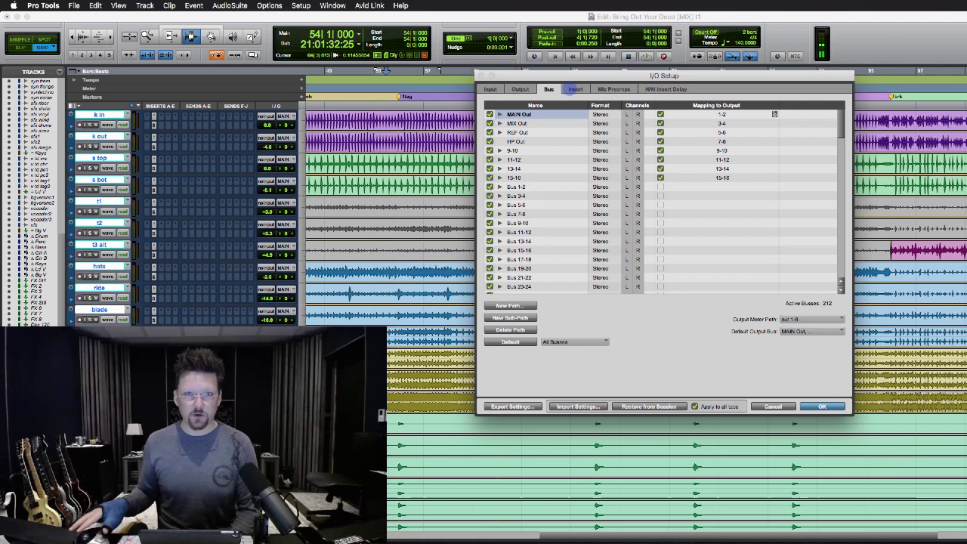
Pass through the Insert and Output pages to reach input paths 1-2 through 15-16
left_click(571, 89)
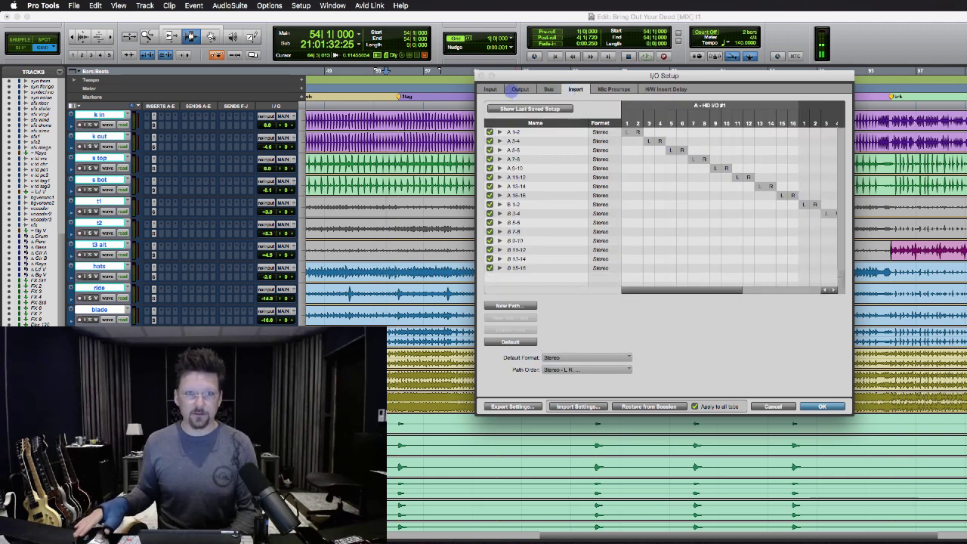
left_click(519, 90)
left_click(489, 89)
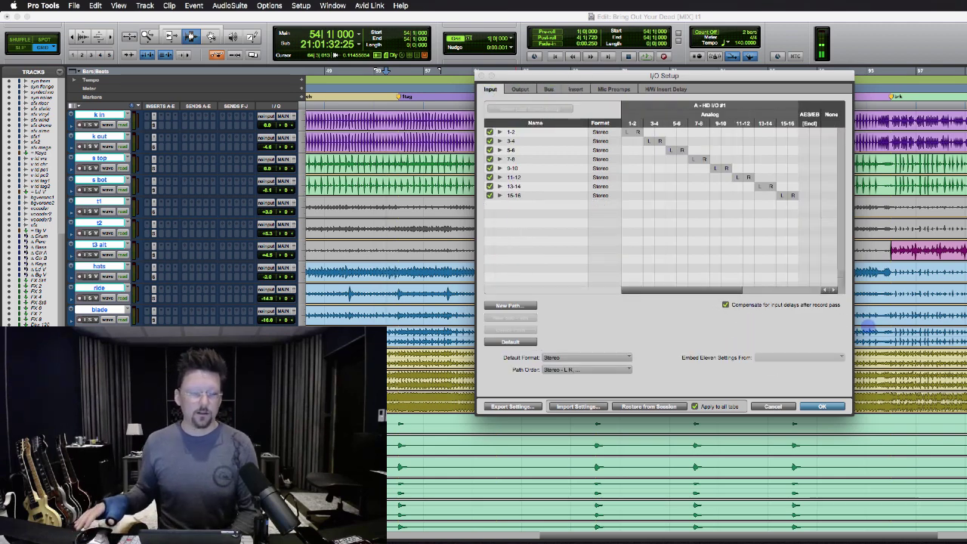